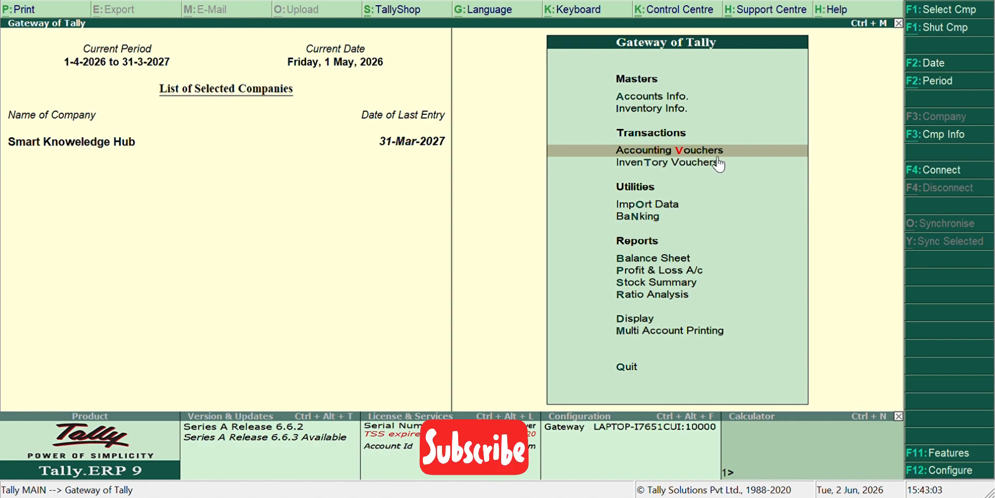
key("Return")
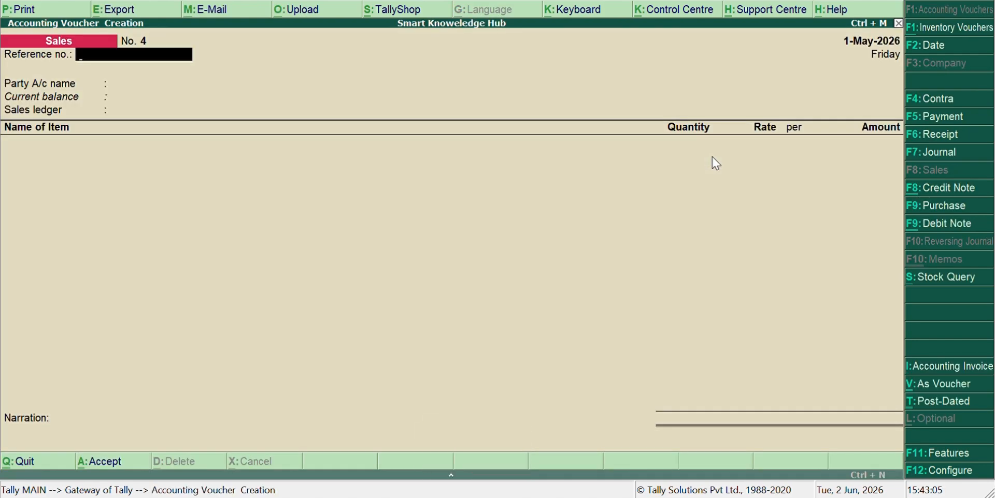
left_click(953, 196)
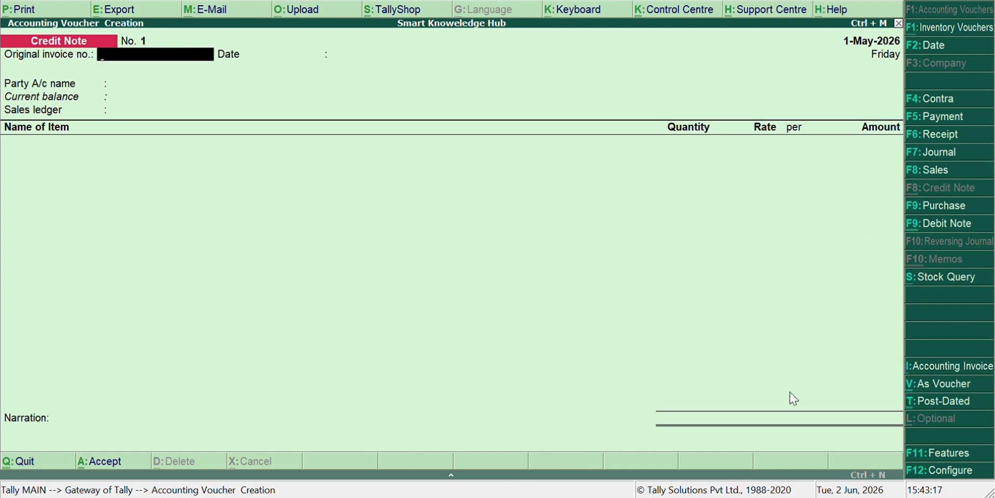
left_click(31, 462)
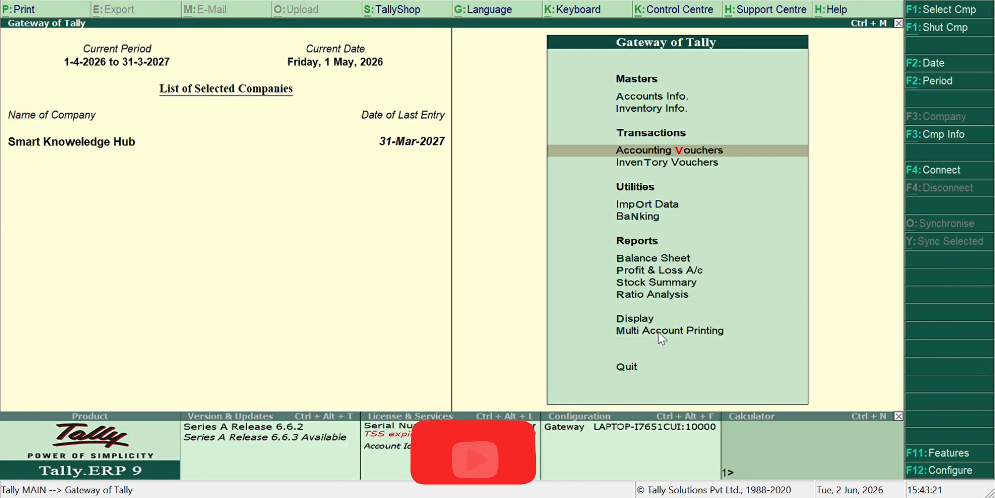
Open the Sales Register from the account books reports
left_click(630, 321)
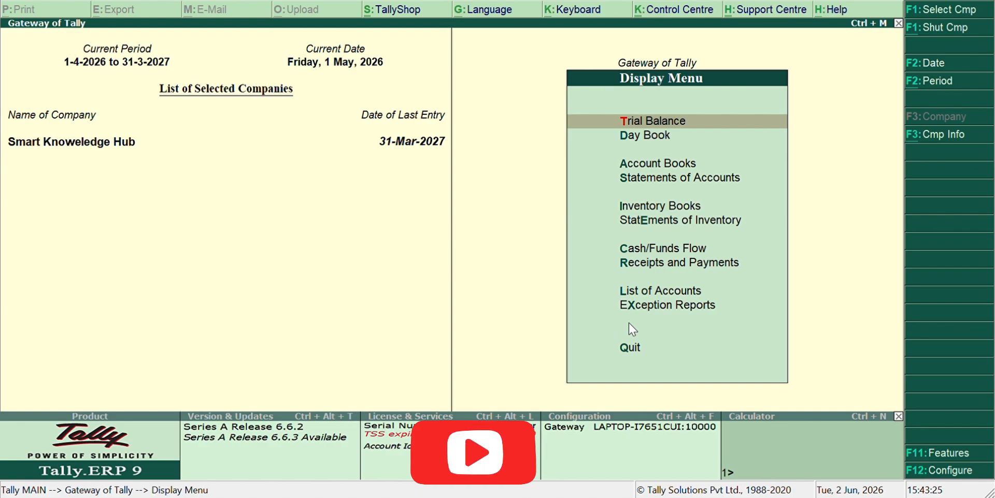
left_click(688, 164)
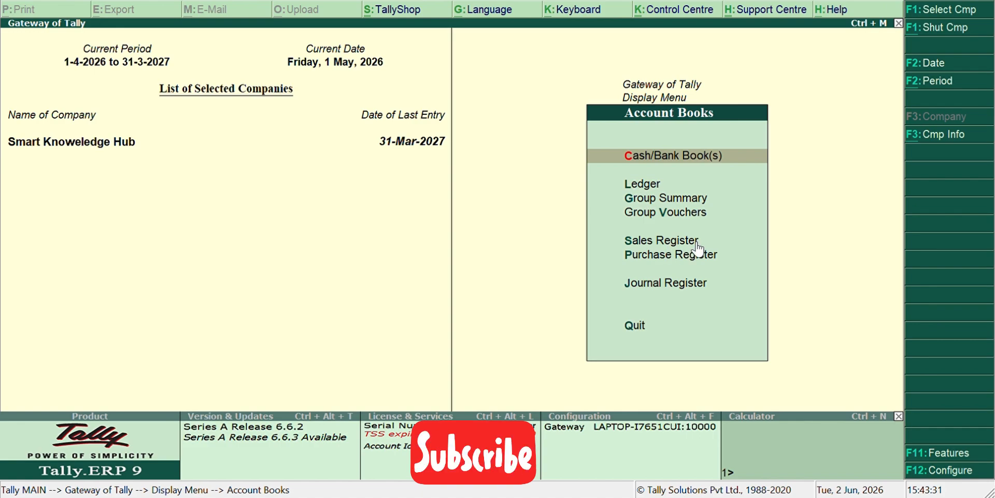
left_click(679, 243)
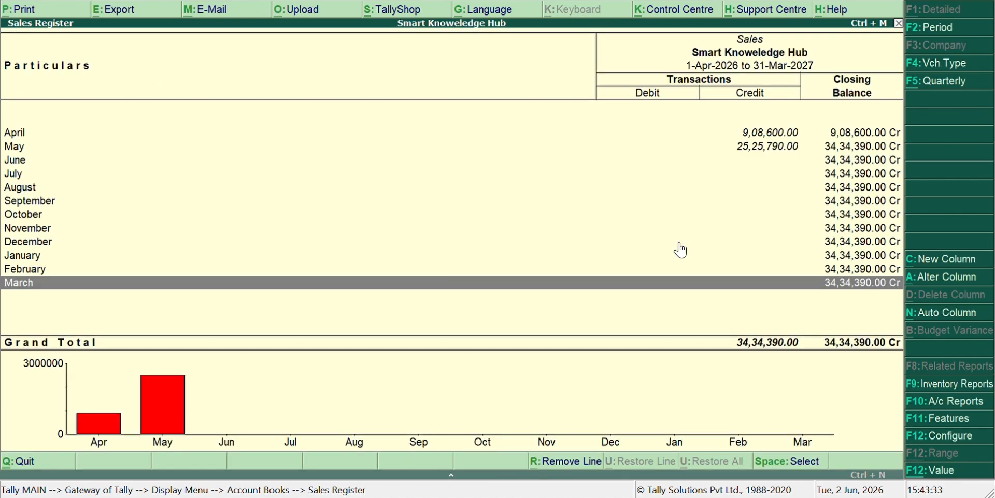
Open the list of May sales vouchers from the Sales Register
key("Up")
key("Up")
key("Up")
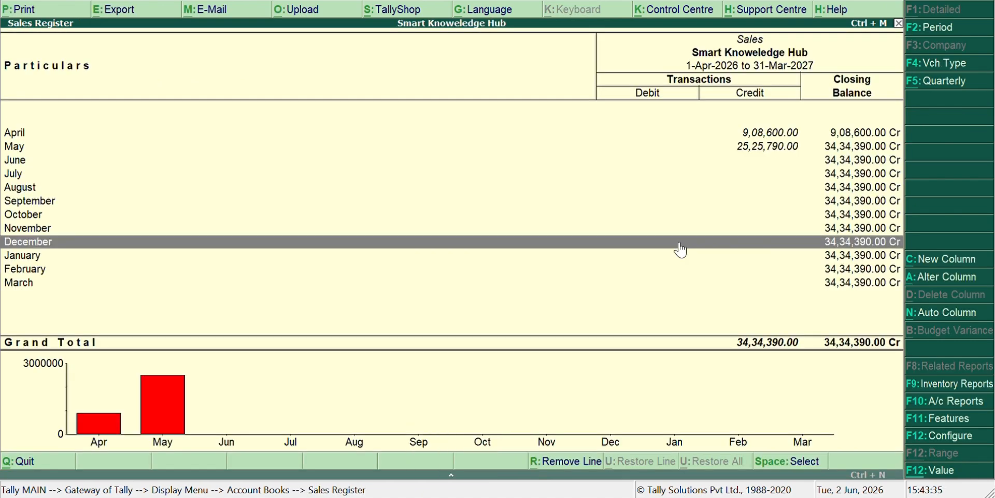
key("Up")
key("Up")
key("Up")
key("Up")
key("Up")
key("Up")
key("Up")
key("Return")
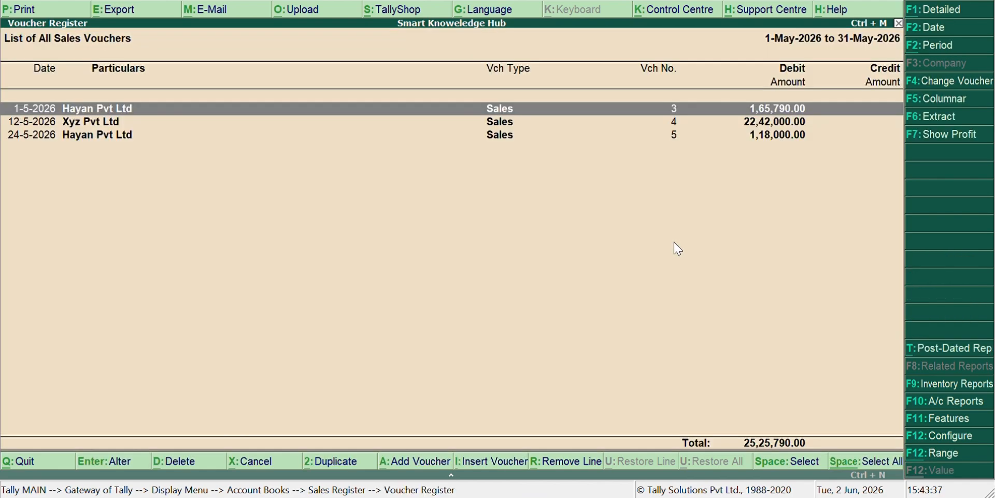
Review the items and taxes of Hayan Pvt Ltd's 1-5-2026 sales voucher, and return to the voucher list
key("Down")
key("Down")
key("Up")
key("Up")
key("Return")
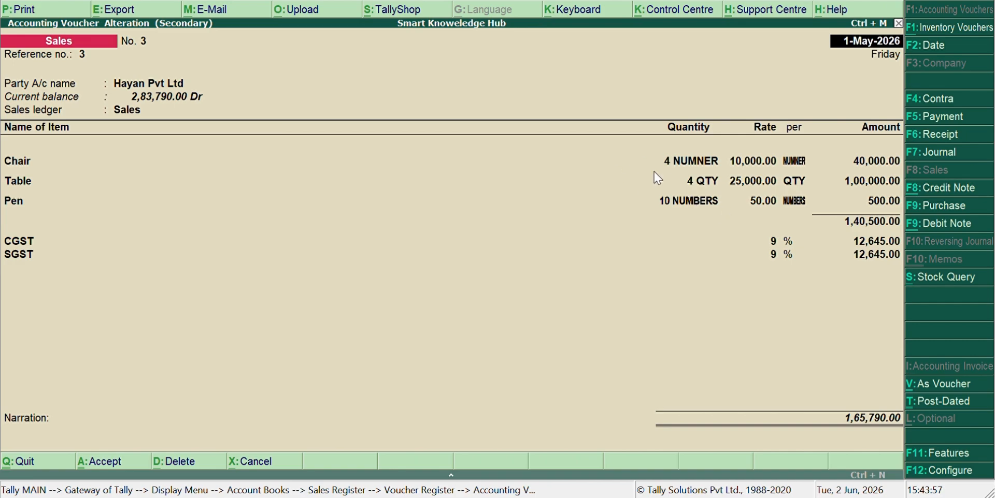
left_click(49, 471)
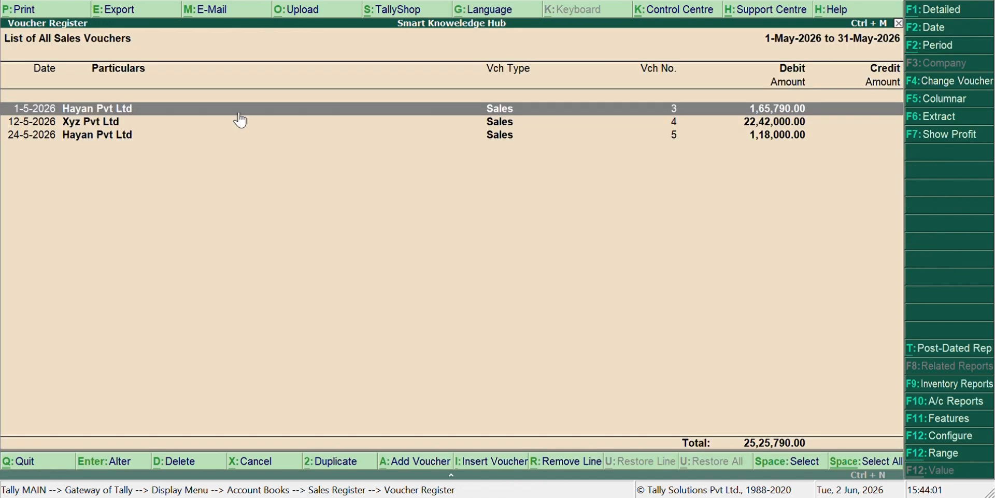
Duplicate Hayan Pvt Ltd's 1-5-2026 sales voucher as a credit note and set its voucher date to 31-5-26
left_click(340, 462)
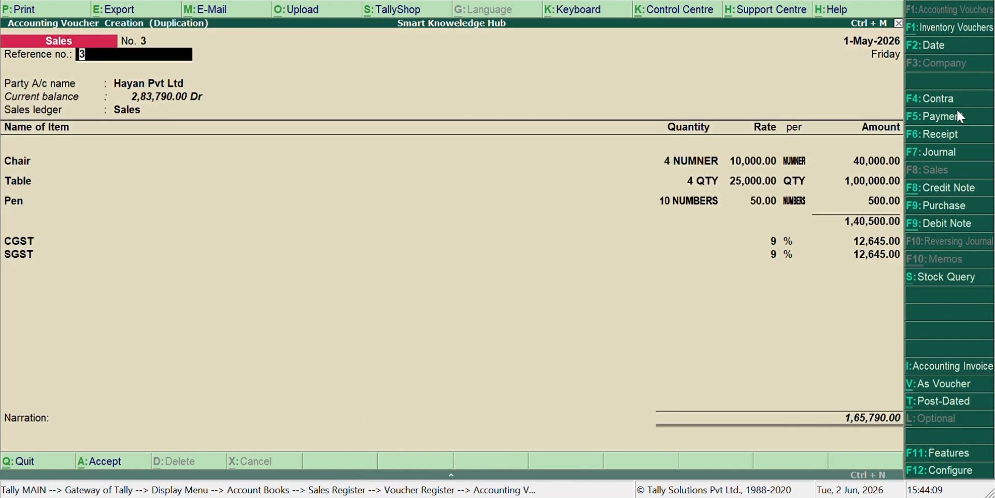
left_click(945, 193)
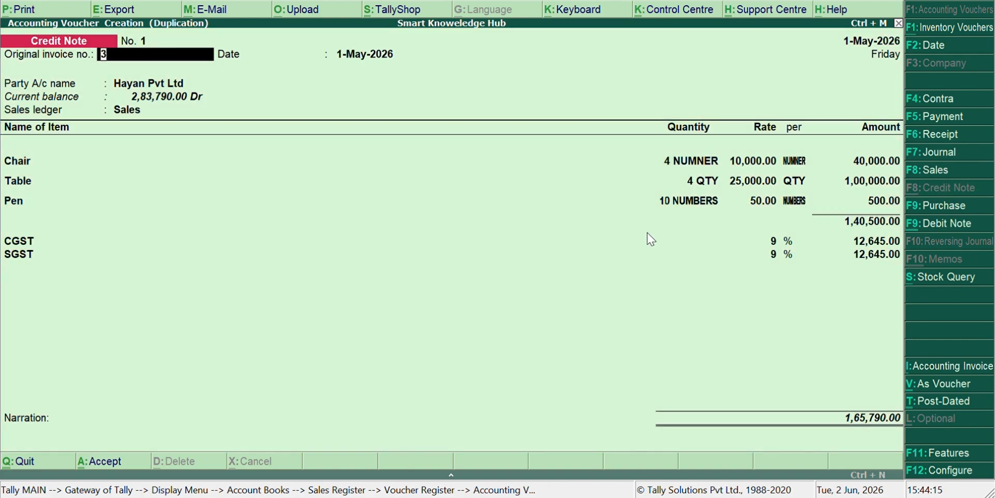
key("F2")
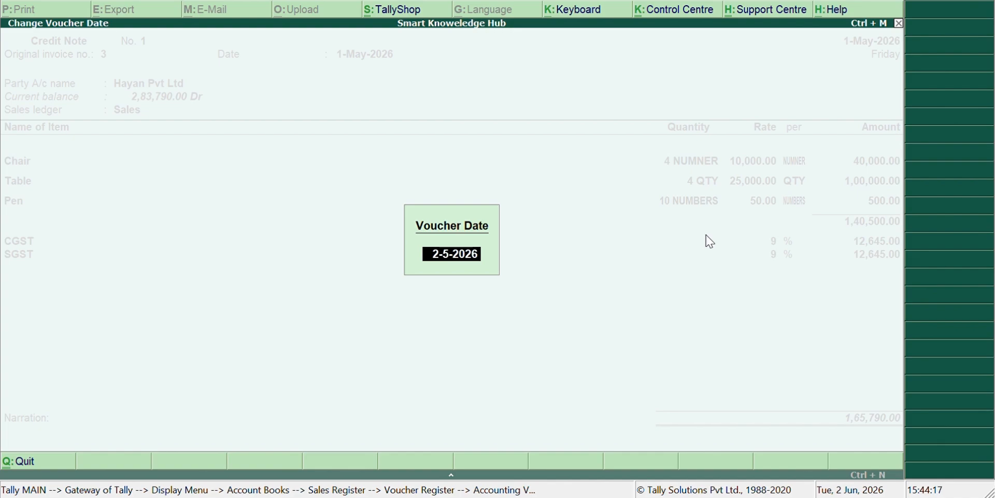
type("31-5-26")
key("Return")
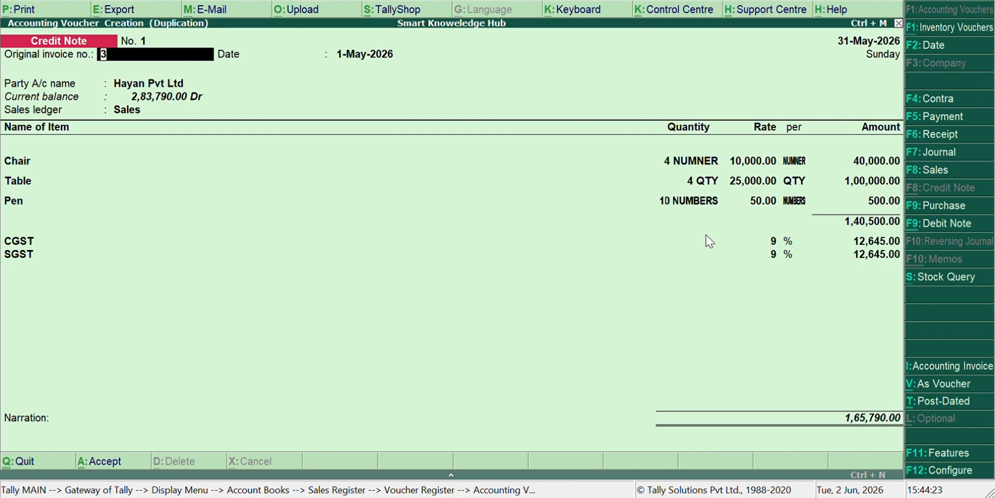
Enter 3 as the credit note's original invoice number and accept 1-May-2026 as the invoice date
type("3")
key("Return")
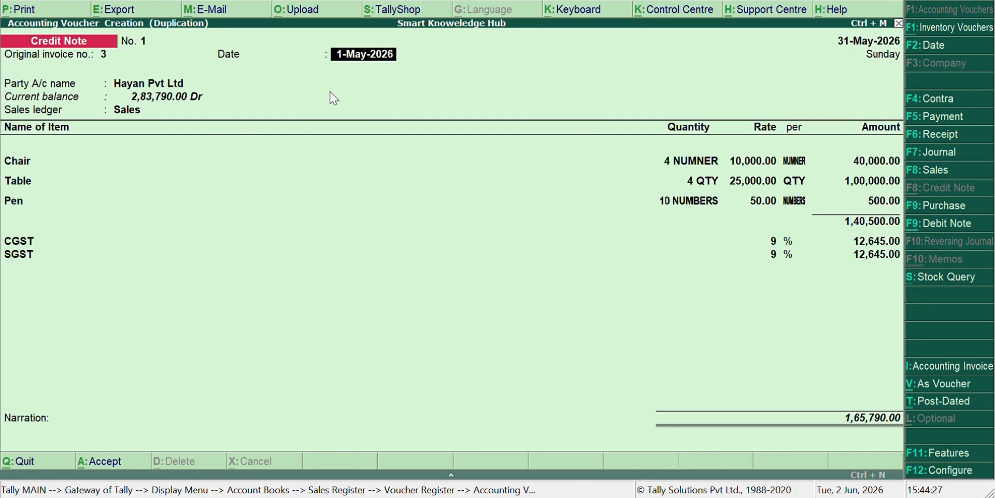
left_click(337, 54)
key("Return")
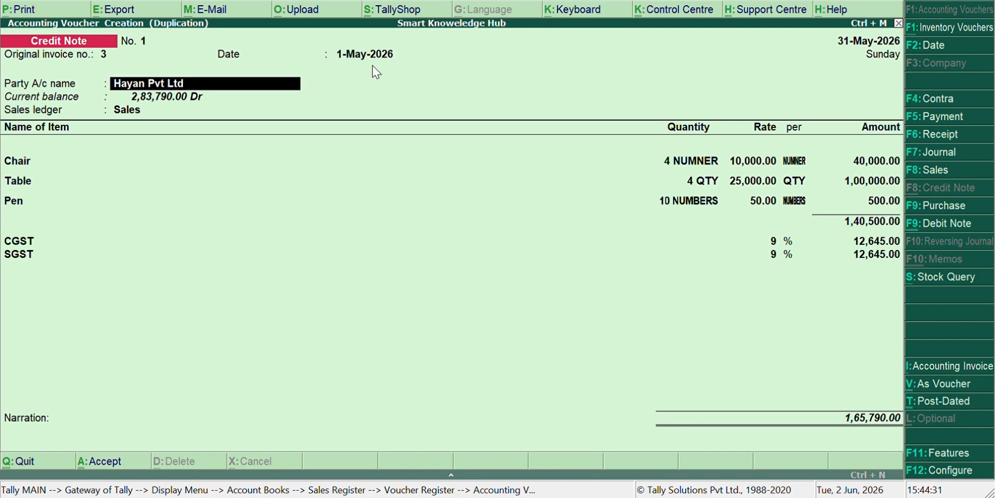
Accept Hayan Pvt Ltd as the party along with its receipt, order and buyer details, and keep the Sales ledger
key("Return")
key("Return")
key("Return")
key("Return")
key("Return")
key("Return")
key("Return")
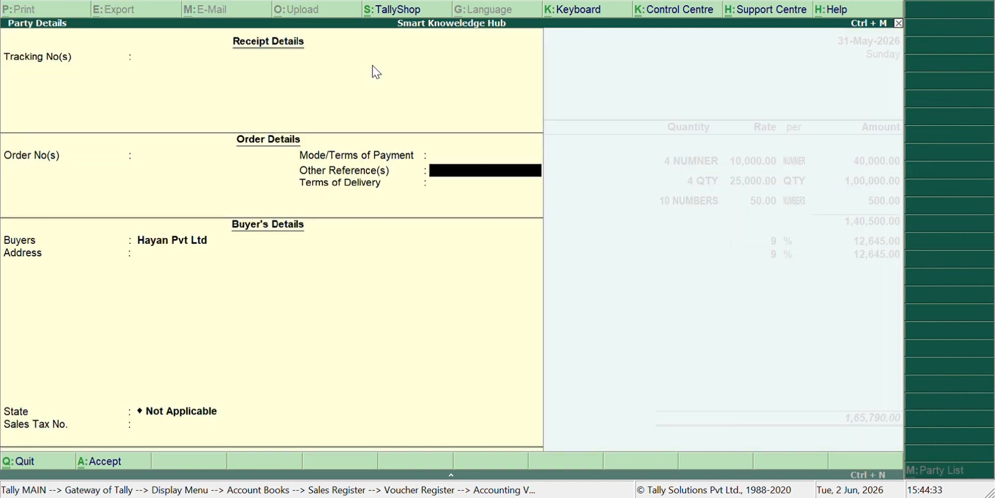
key("Return")
key("Return")
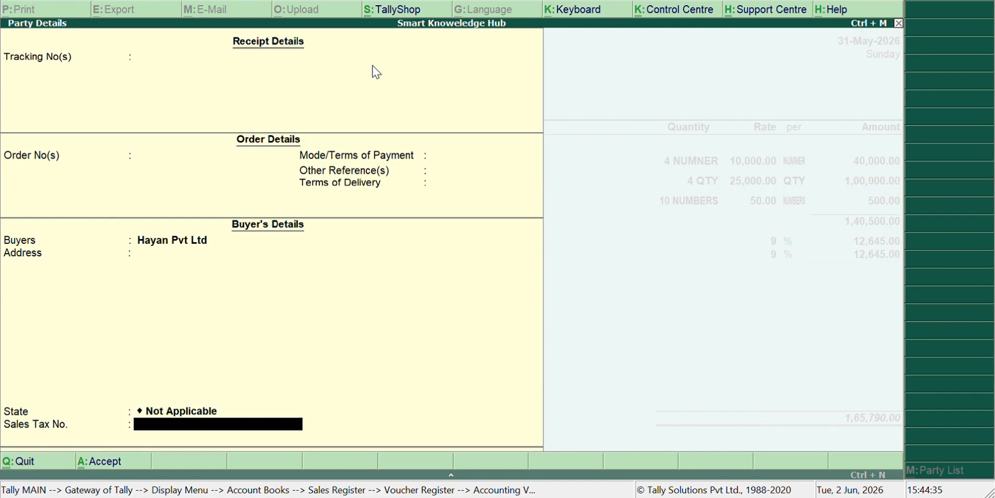
key("Return")
key("Return")
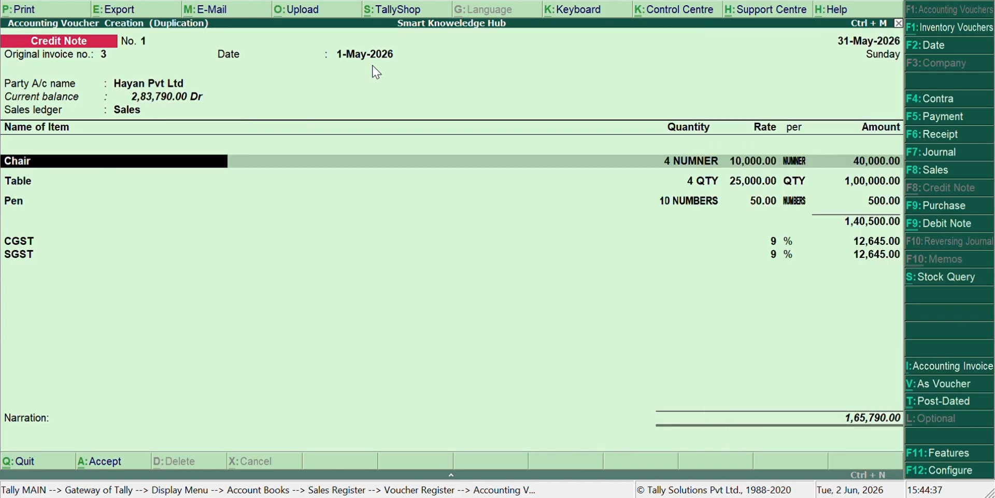
Set the returned Chair quantity to 2, keeping the rate of 10,000.00
key("Return")
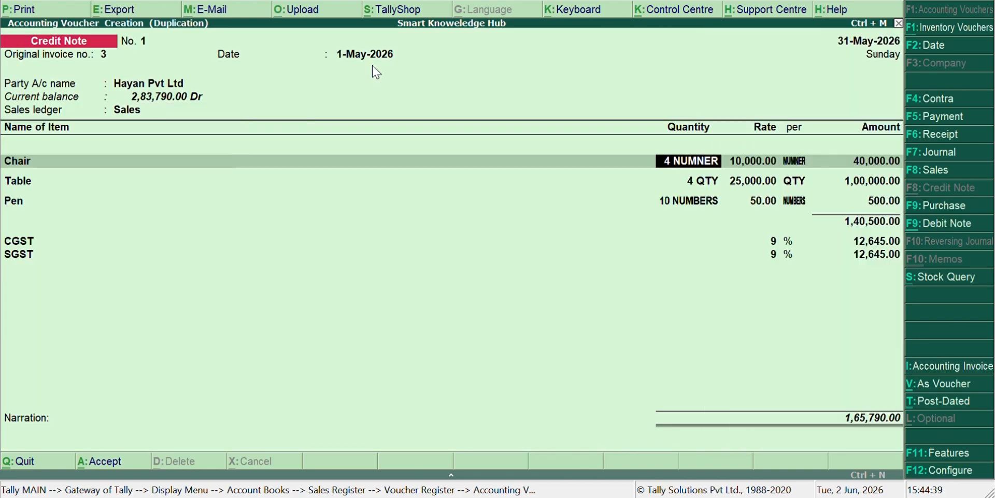
type("2")
key("Return")
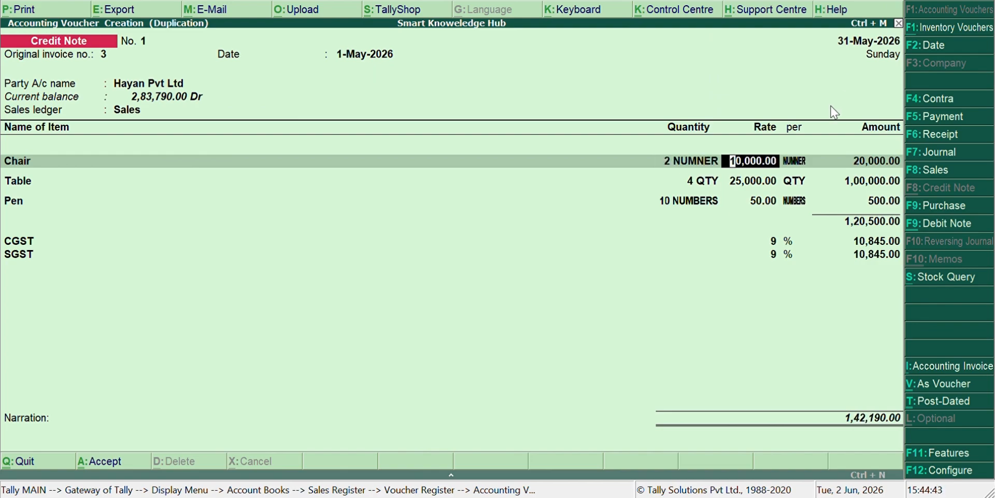
key("Return")
key("Return")
key("Return")
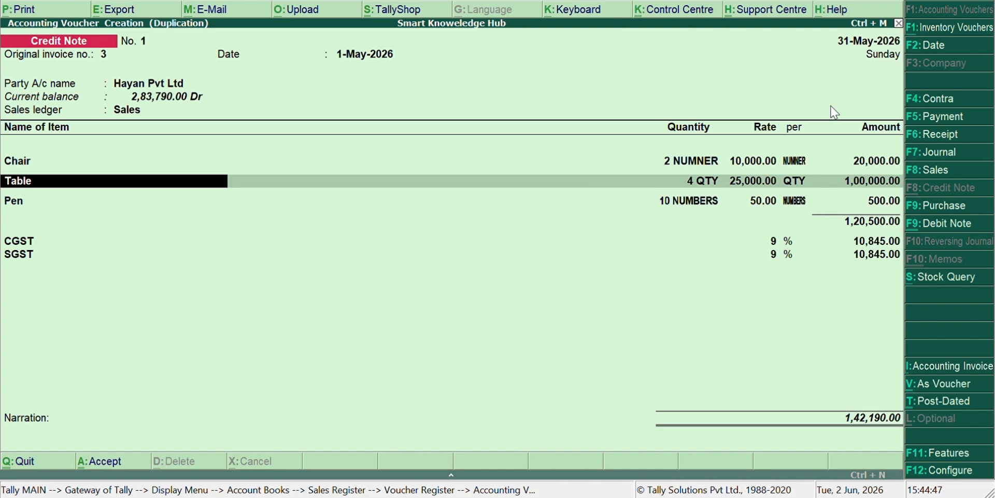
Set the returned Table quantity to 2, keeping the rate of 25,000.00
key("Return")
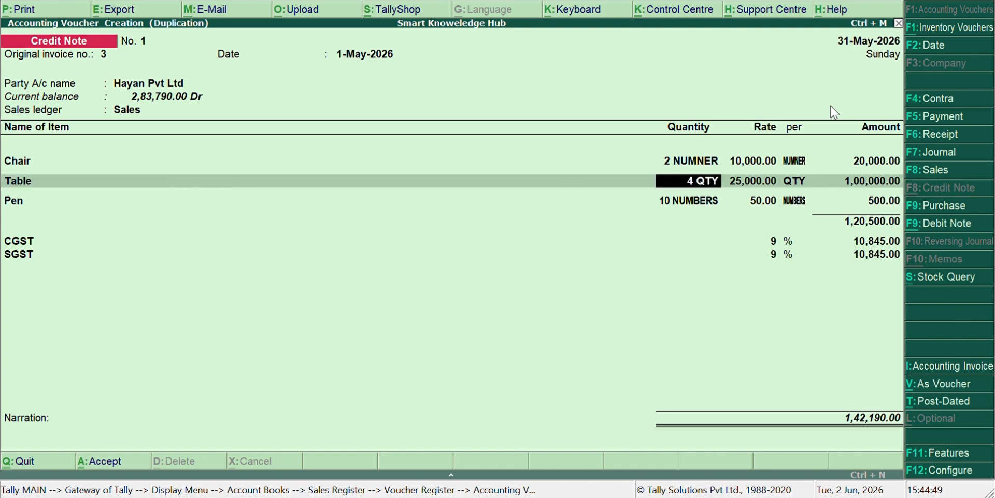
type("2")
key("Return")
key("Return")
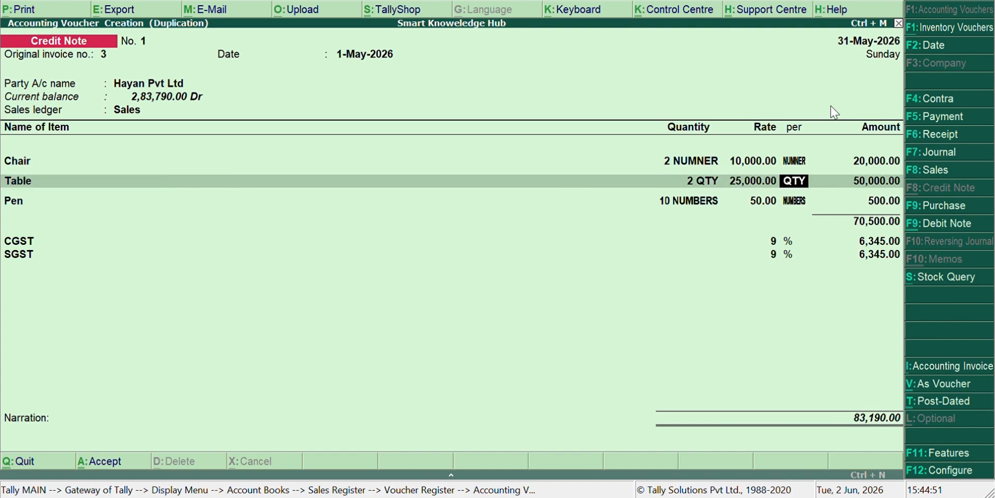
key("Return")
key("Return")
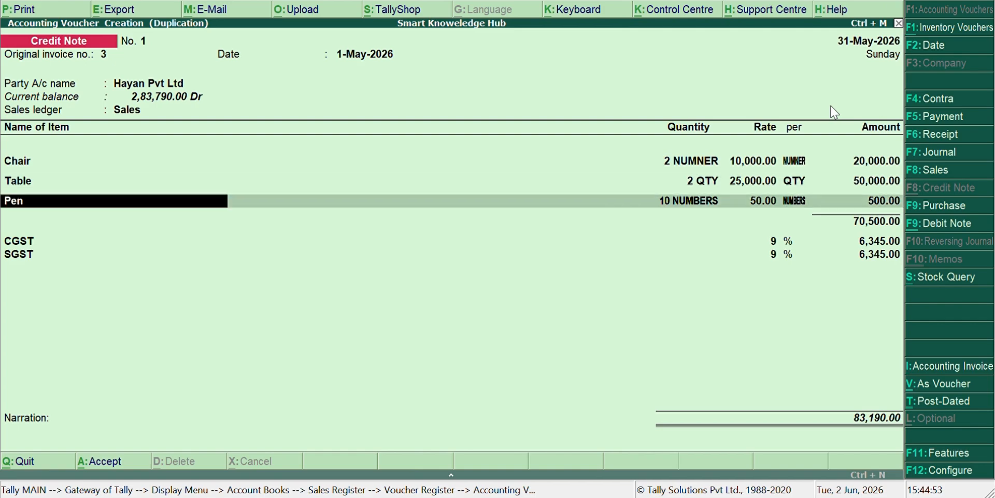
Set the returned Pen quantity to 5, keeping the rate of 50.00
key("Return")
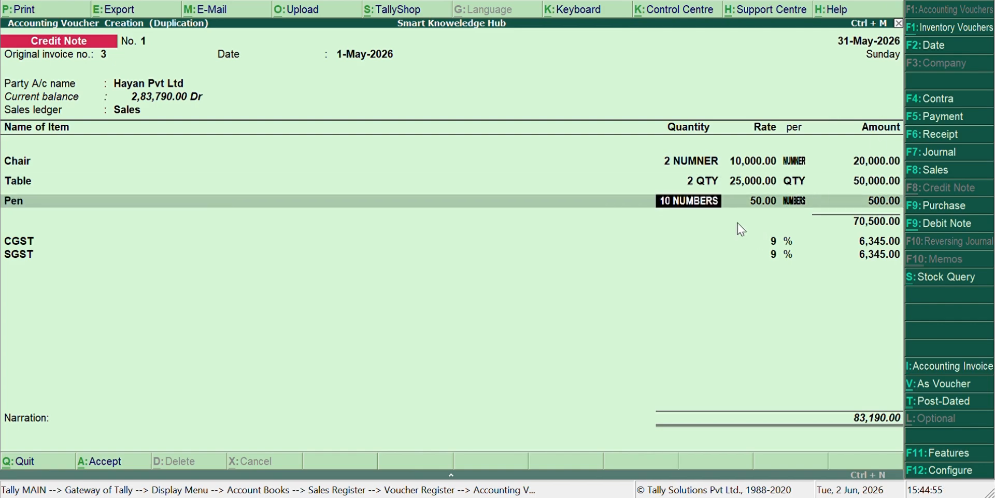
type("5")
key("Return")
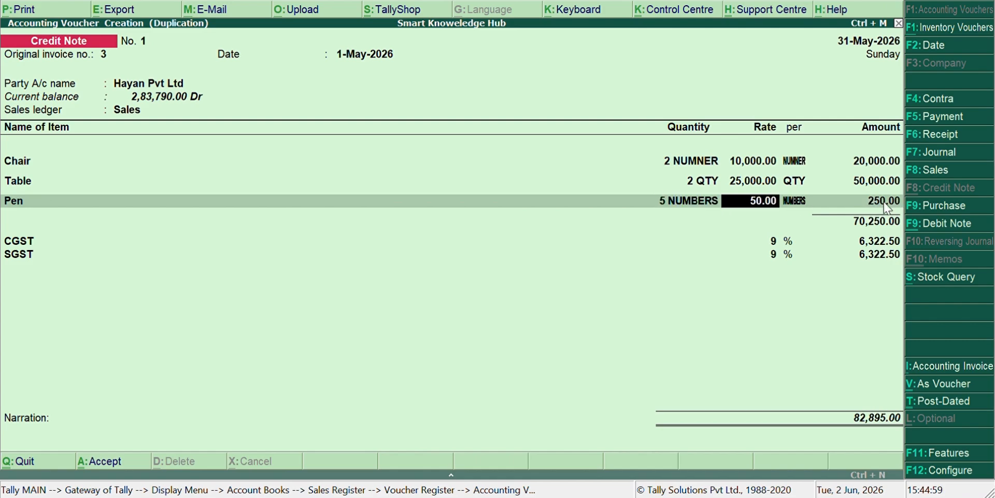
key("Return")
key("Return")
key("Return")
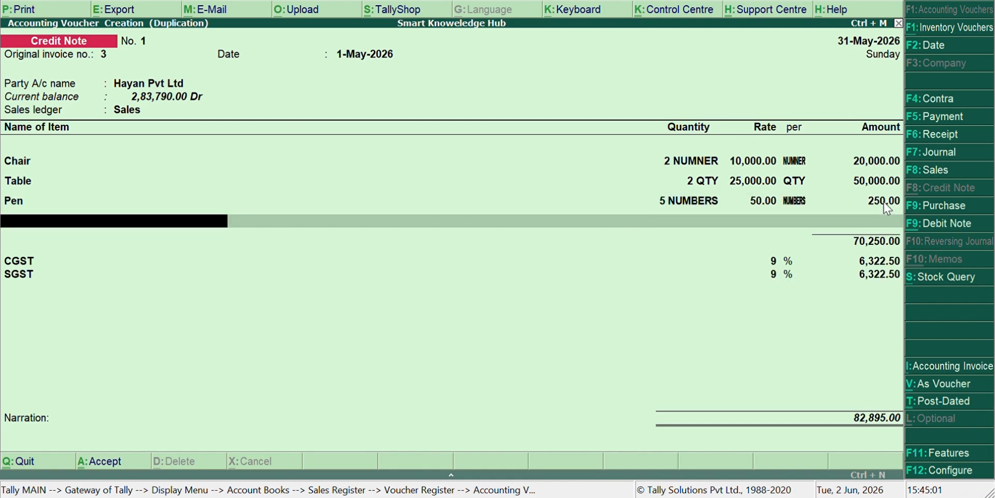
Finish the item list, accept the CGST and SGST lines at 9 %, and save the credit note
key("Return")
key("Return")
key("Return")
key("Return")
key("Return")
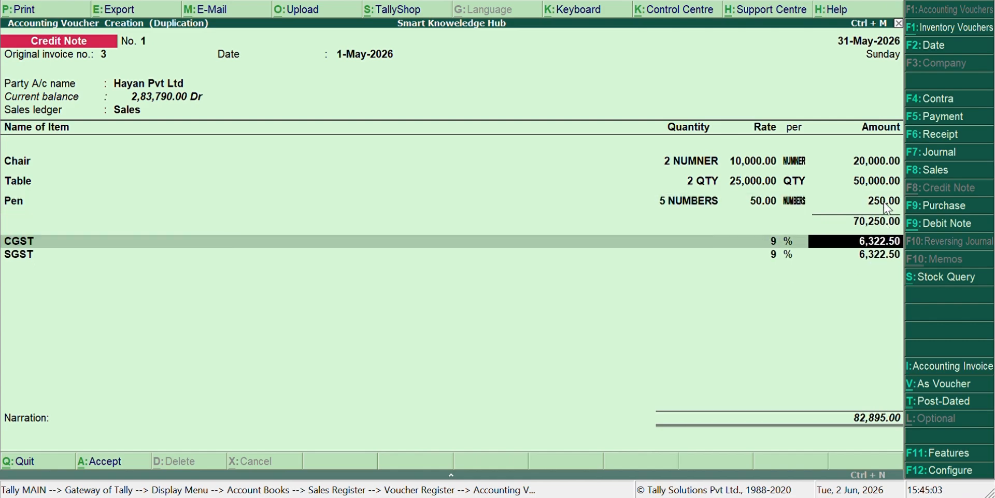
key("Return")
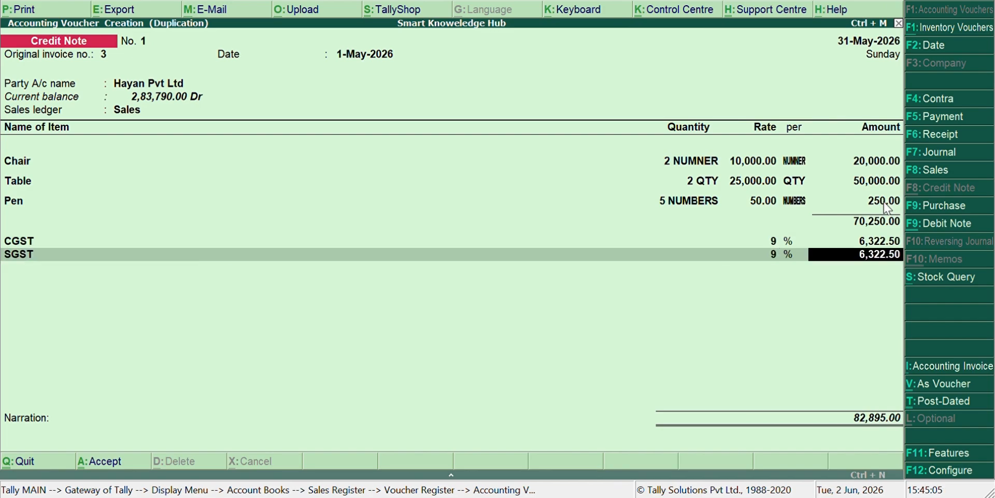
left_click(119, 466)
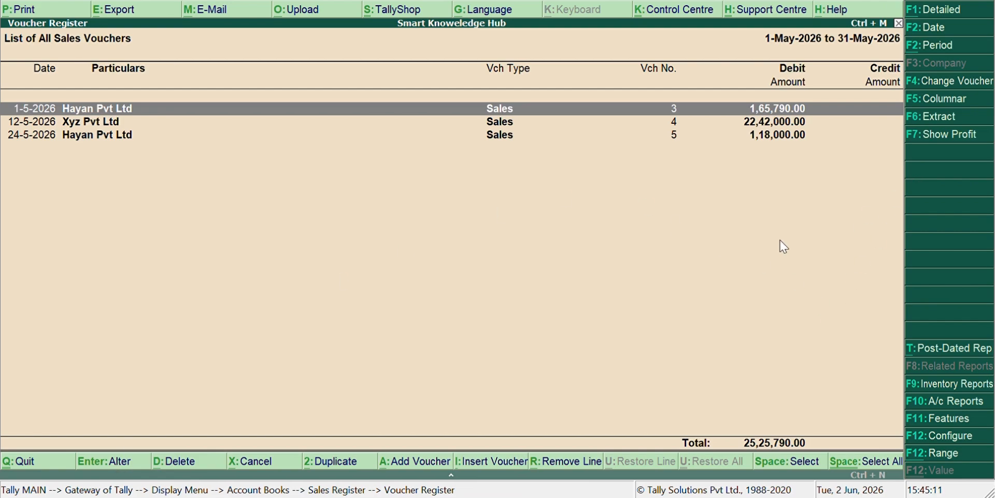
Open the Hayan Pvt Ltd ledger from the account books to check the credit note entry
double_click(51, 462)
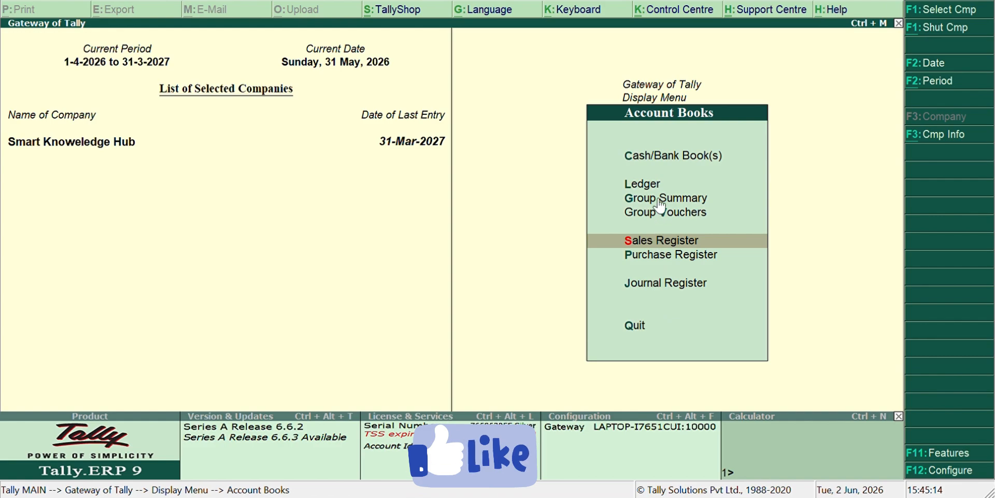
key("Up")
key("Up")
key("Up")
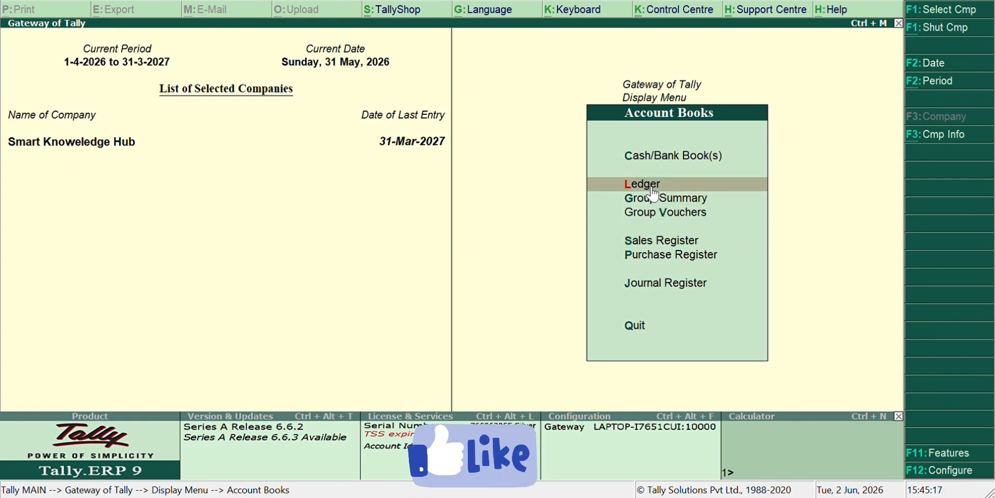
key("Return")
type("Hay")
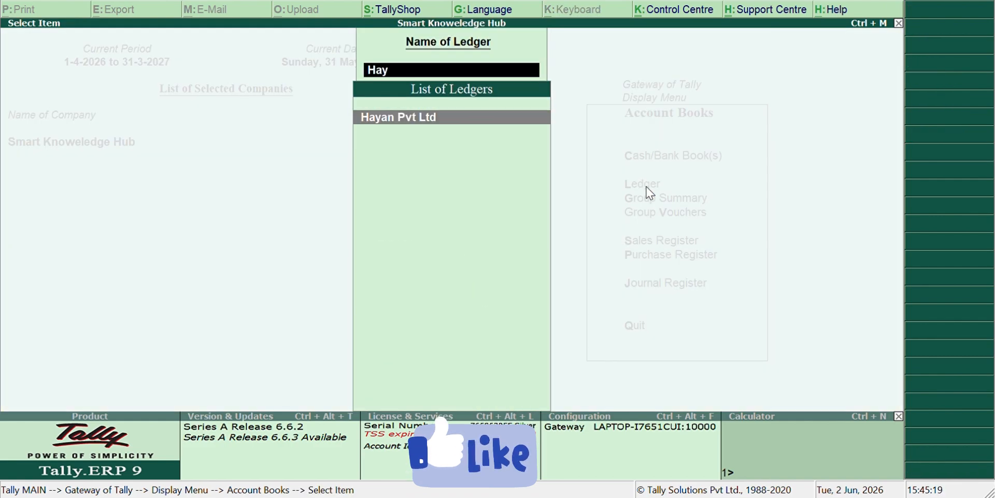
key("Return")
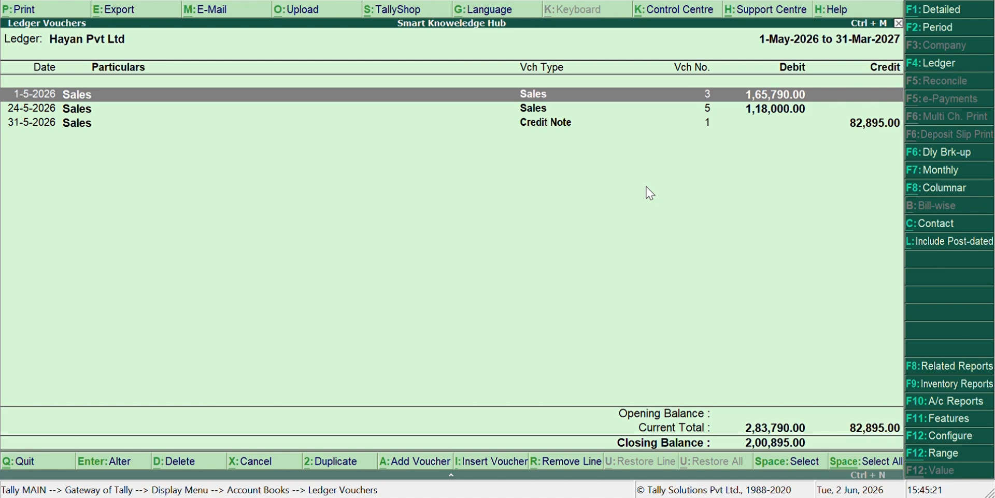
Set the Hayan Pvt Ltd ledger report period from 1-4-2026 to 31-3-2027
key("F2")
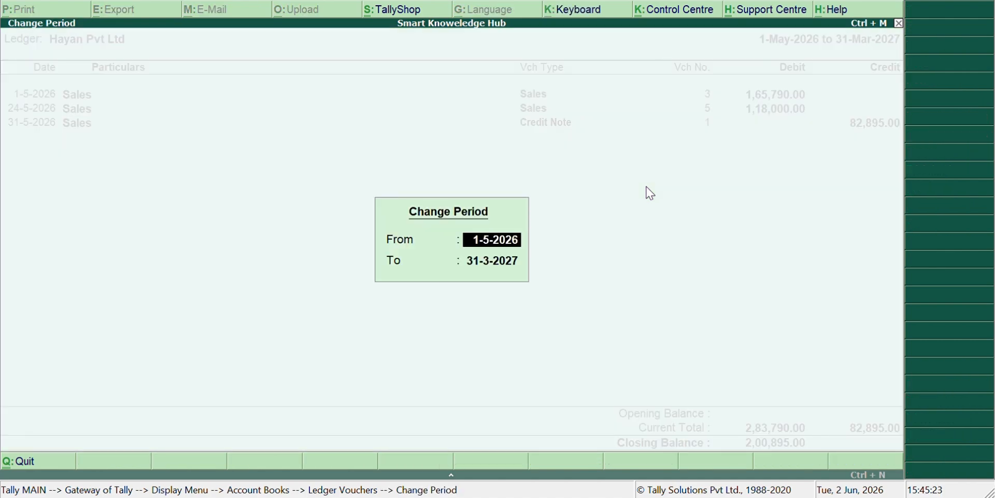
type("a2")
key("Return")
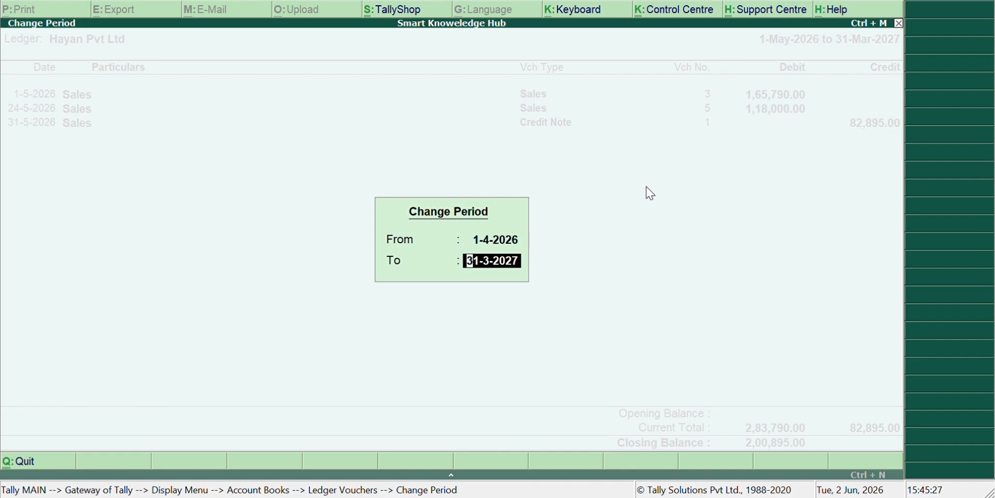
type("m27")
key("Return")
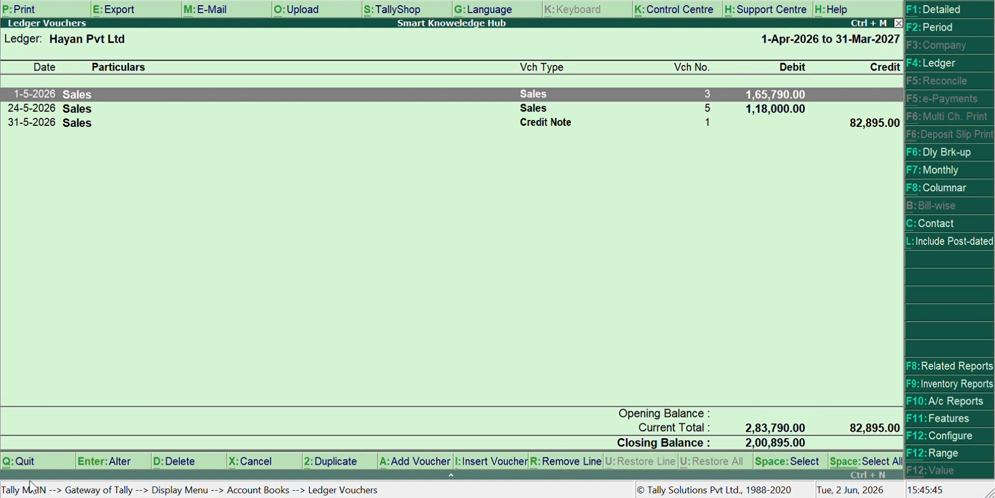
Close the Hayan Pvt Ltd ledger report, return to the Gateway of Tally and open accounting voucher creation
left_click(34, 462)
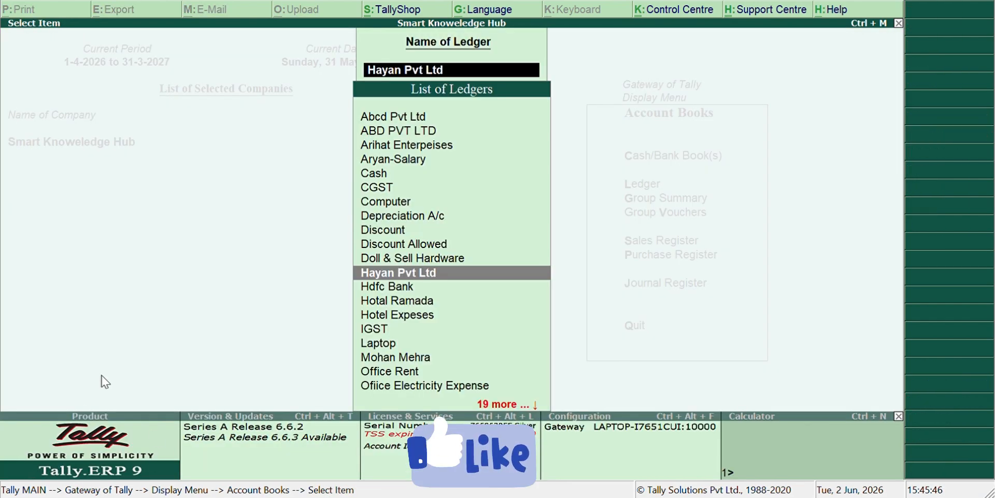
key("BackSpace")
key("Escape")
key("Escape")
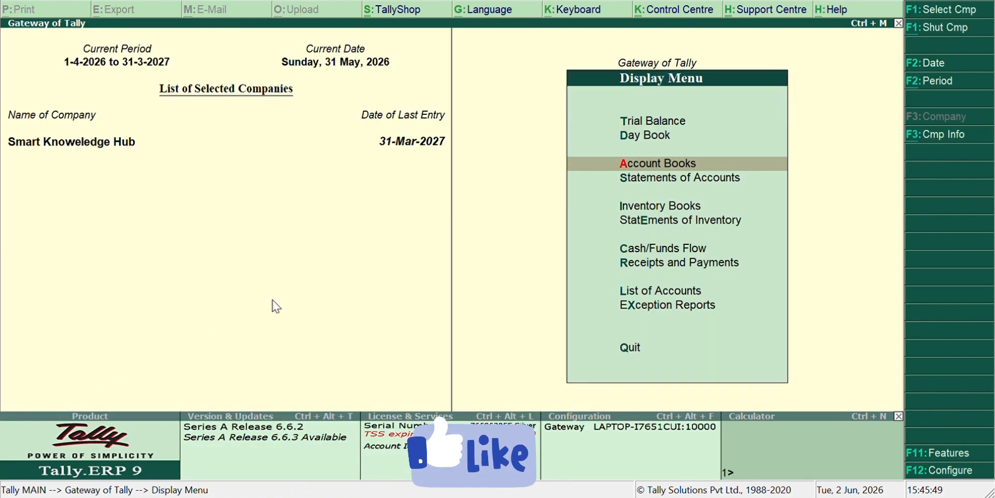
key("Escape")
key("v")
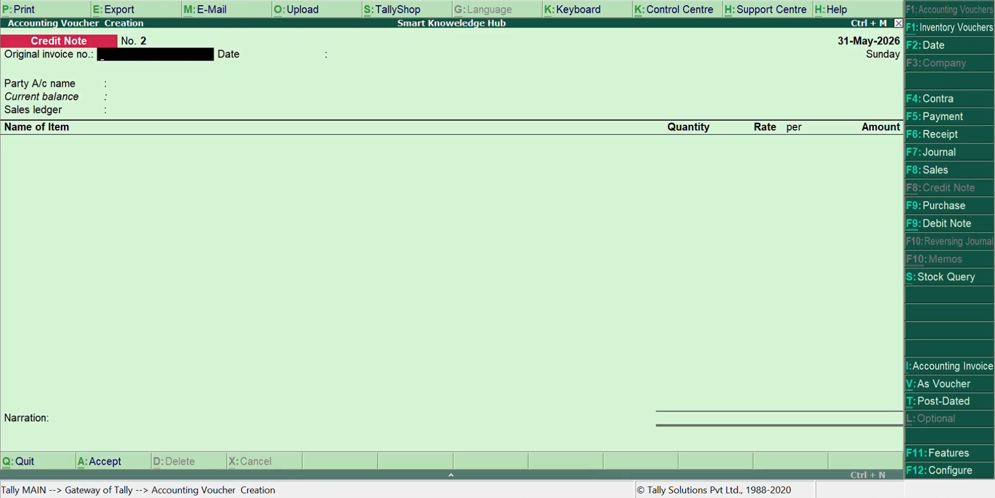
Compare the blank Debit Note, Credit Note and Sales voucher screens, ending on Debit Note, and view it in both voucher and invoice modes
left_click(952, 224)
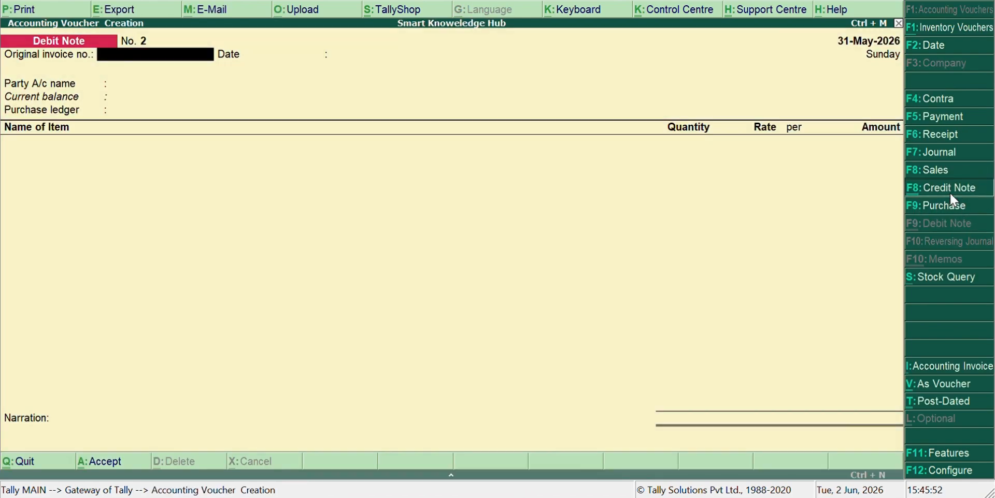
left_click(949, 190)
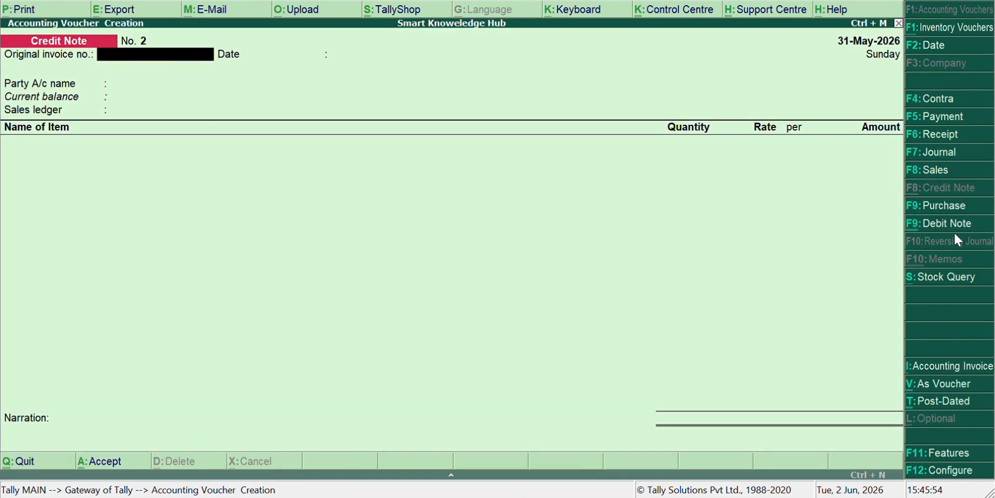
left_click(928, 173)
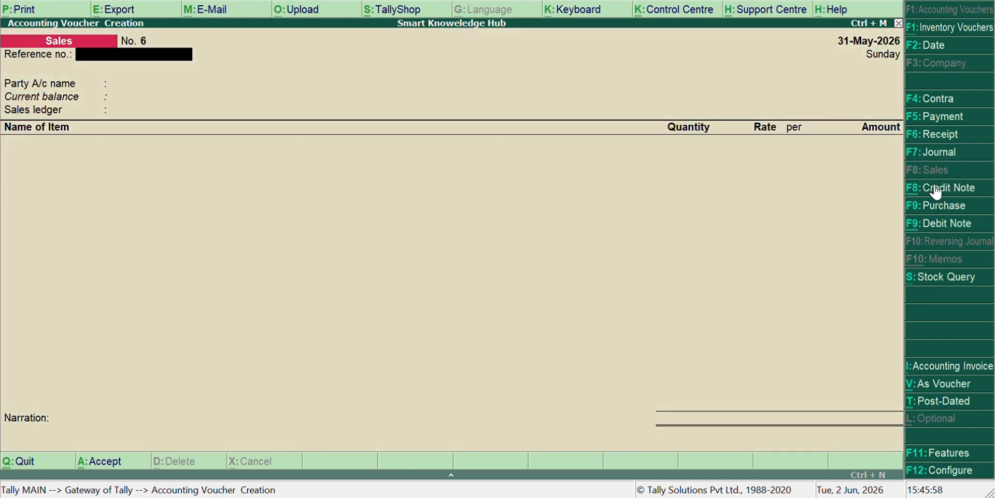
left_click(950, 224)
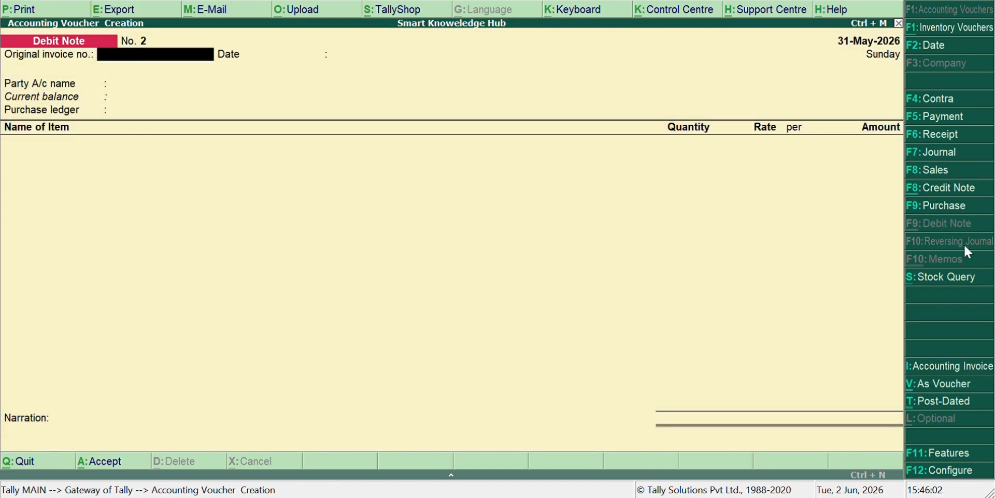
left_click(933, 392)
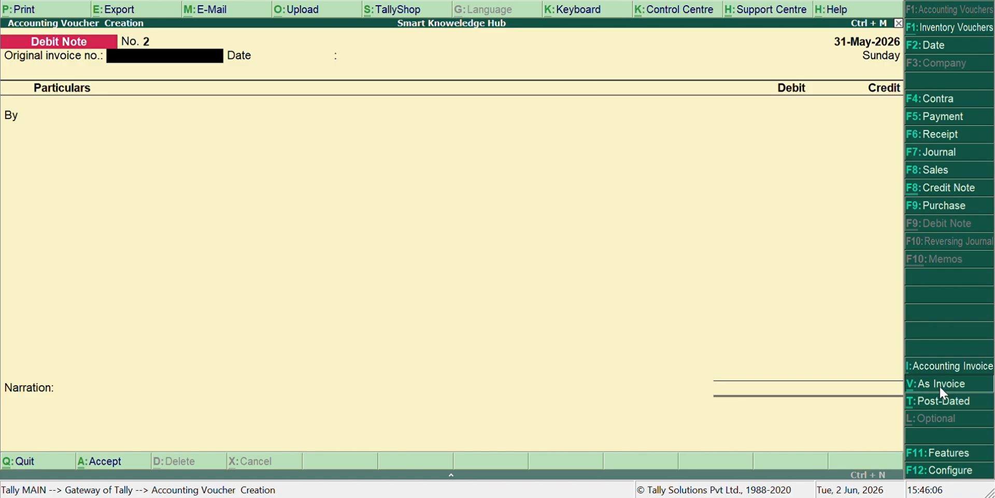
left_click(940, 387)
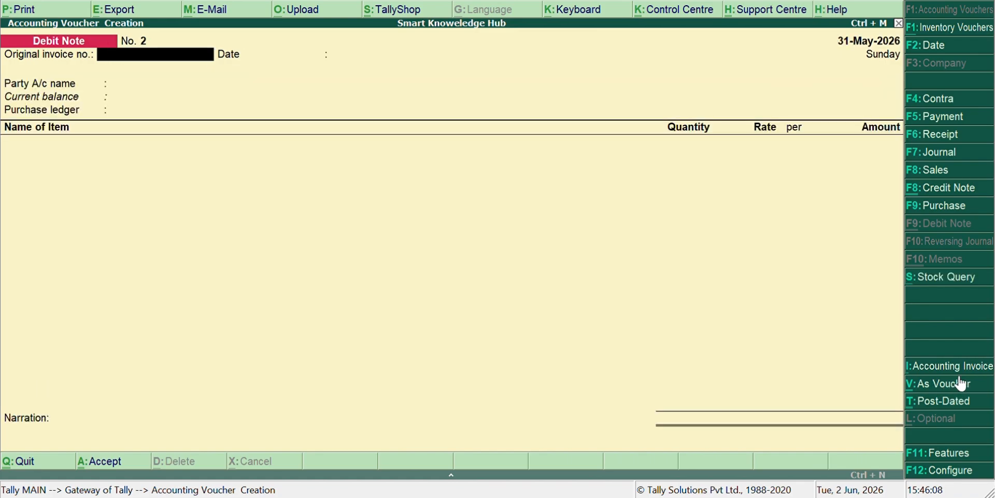